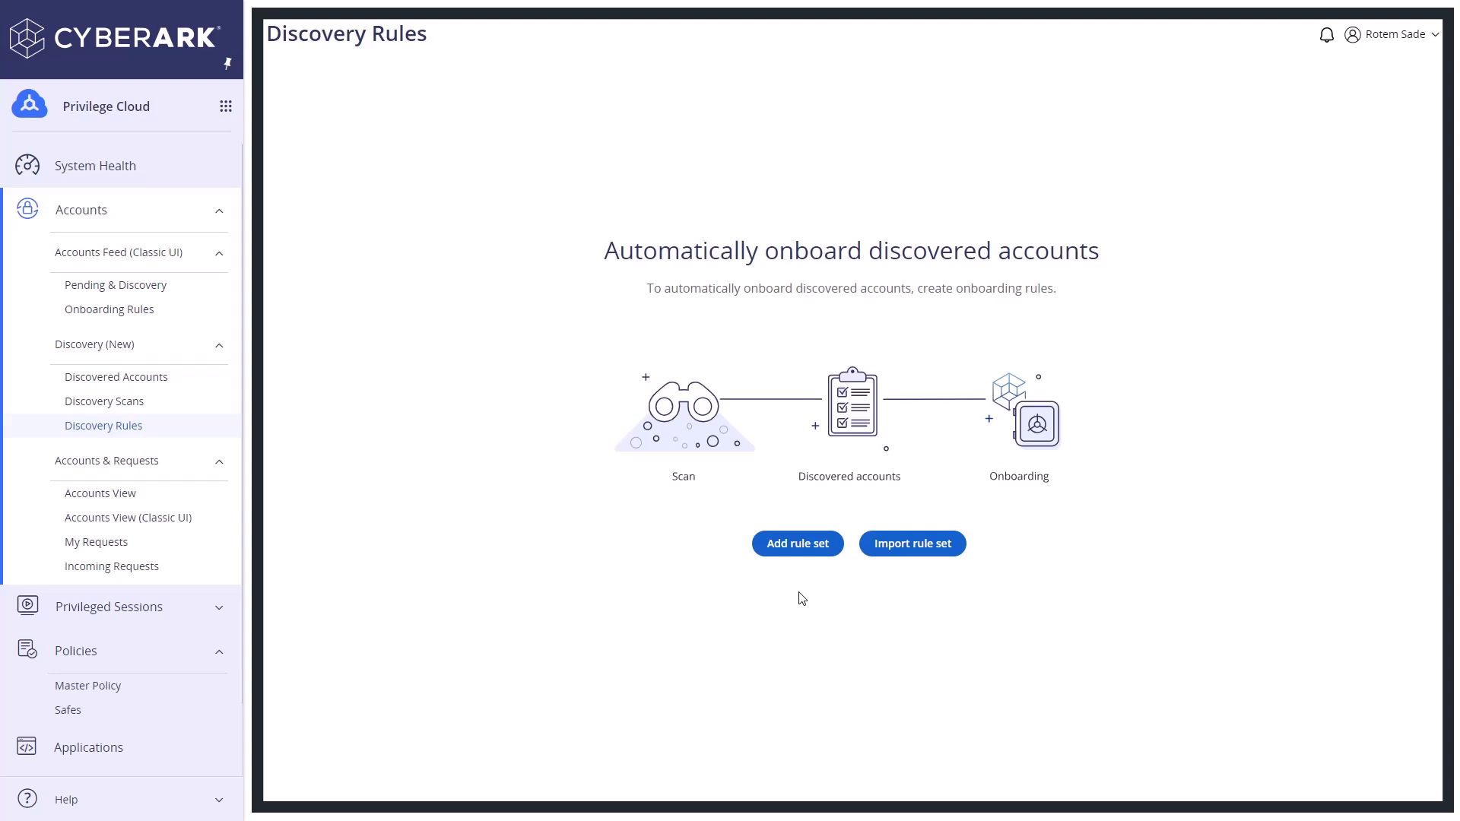
Step: Create a new discovery rule set and move its start point to the canvas centre
{"action": "left_click", "coordinate": [805, 548]}
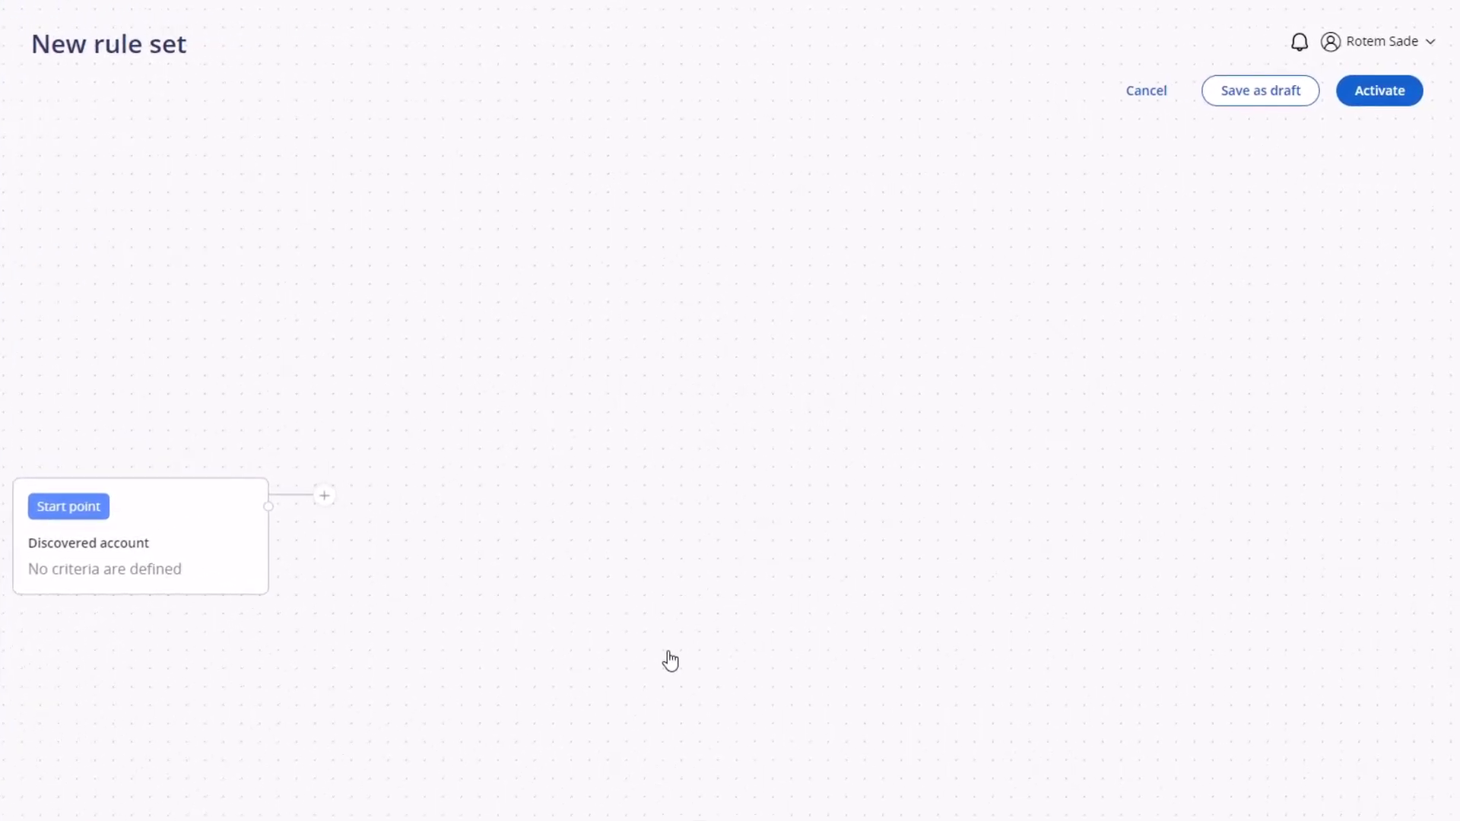
{"action": "left_click", "coordinate": [92, 554]}
{"action": "left_click_drag", "start_coordinate": [91, 554], "coordinate": [670, 541]}
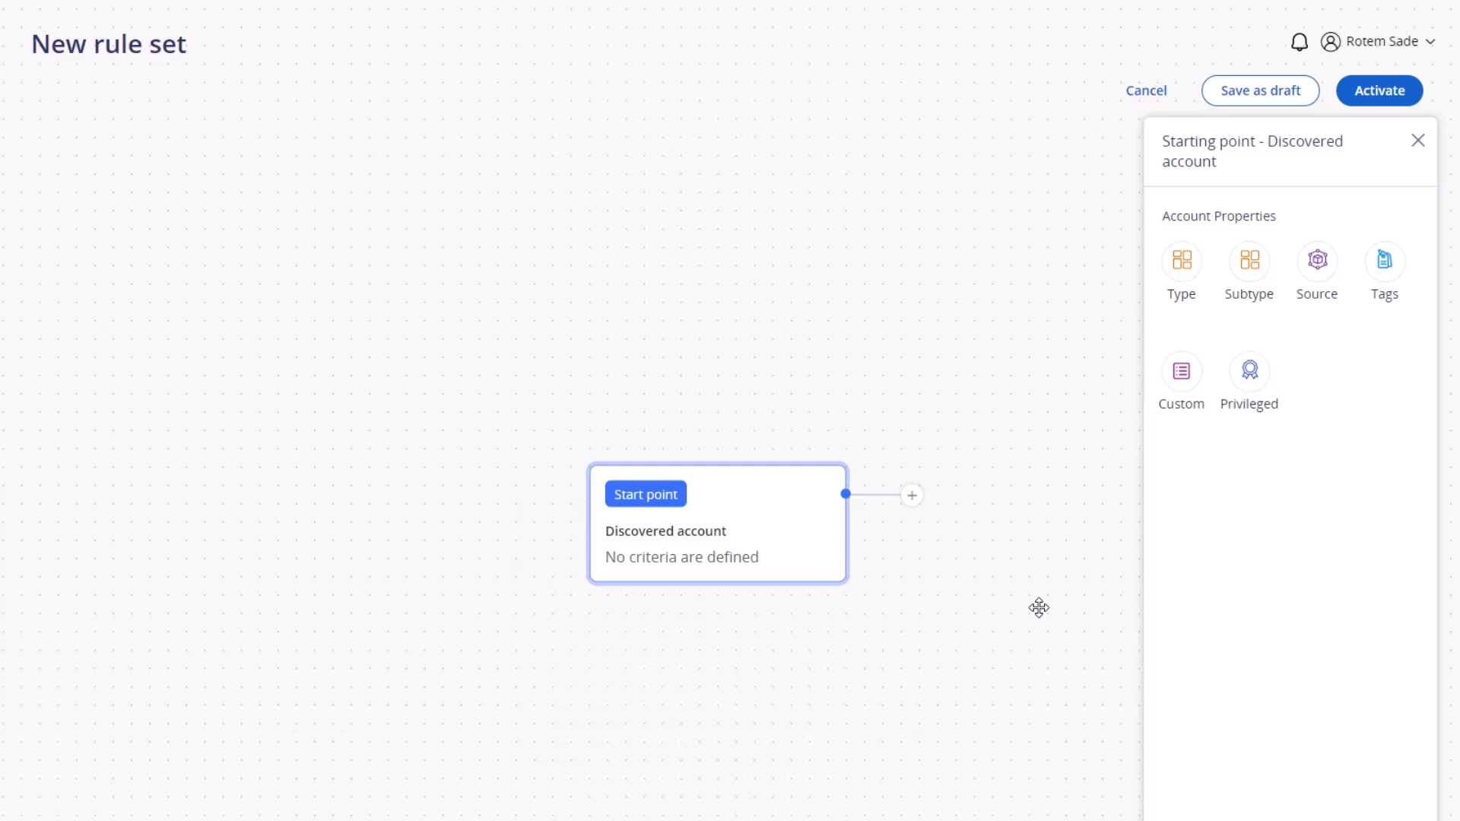
Step: Filter the start point by account Type Windows and Subtype Local
{"action": "left_click", "coordinate": [1182, 269]}
{"action": "left_click", "coordinate": [1289, 270]}
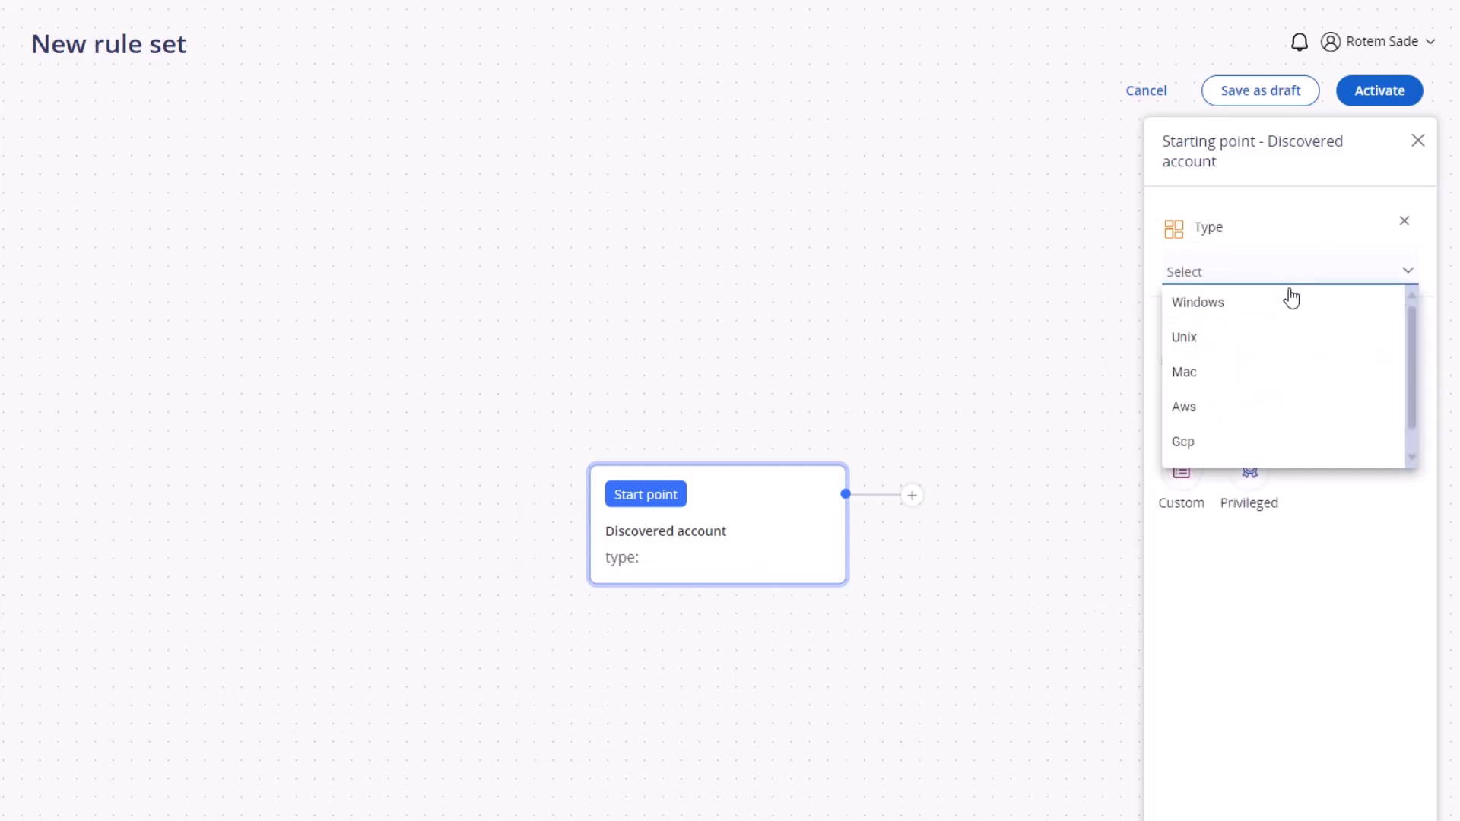
{"action": "left_click", "coordinate": [1198, 303]}
{"action": "left_click", "coordinate": [1248, 363]}
{"action": "left_click", "coordinate": [1375, 362]}
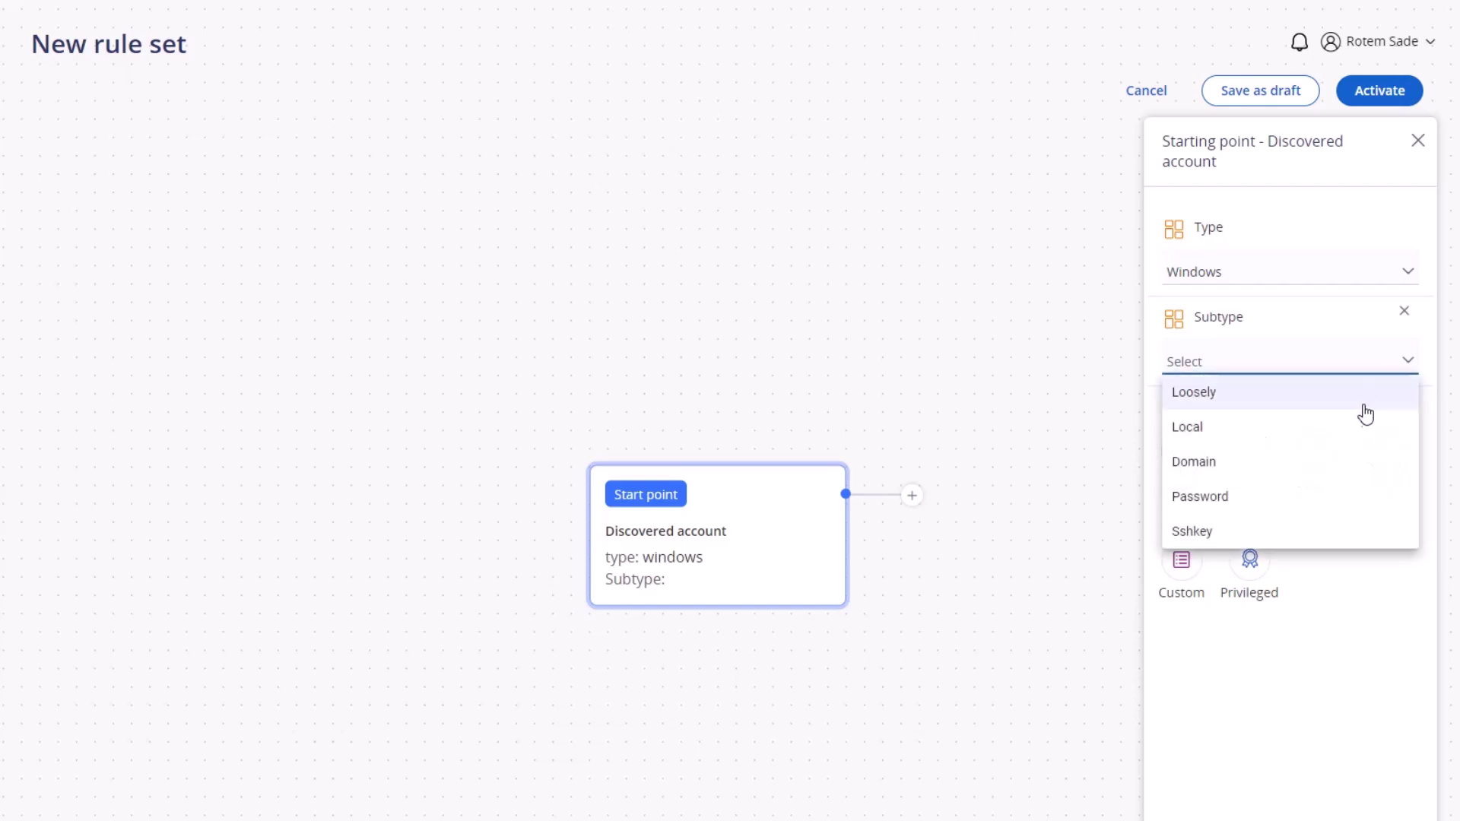
{"action": "left_click", "coordinate": [1365, 426]}
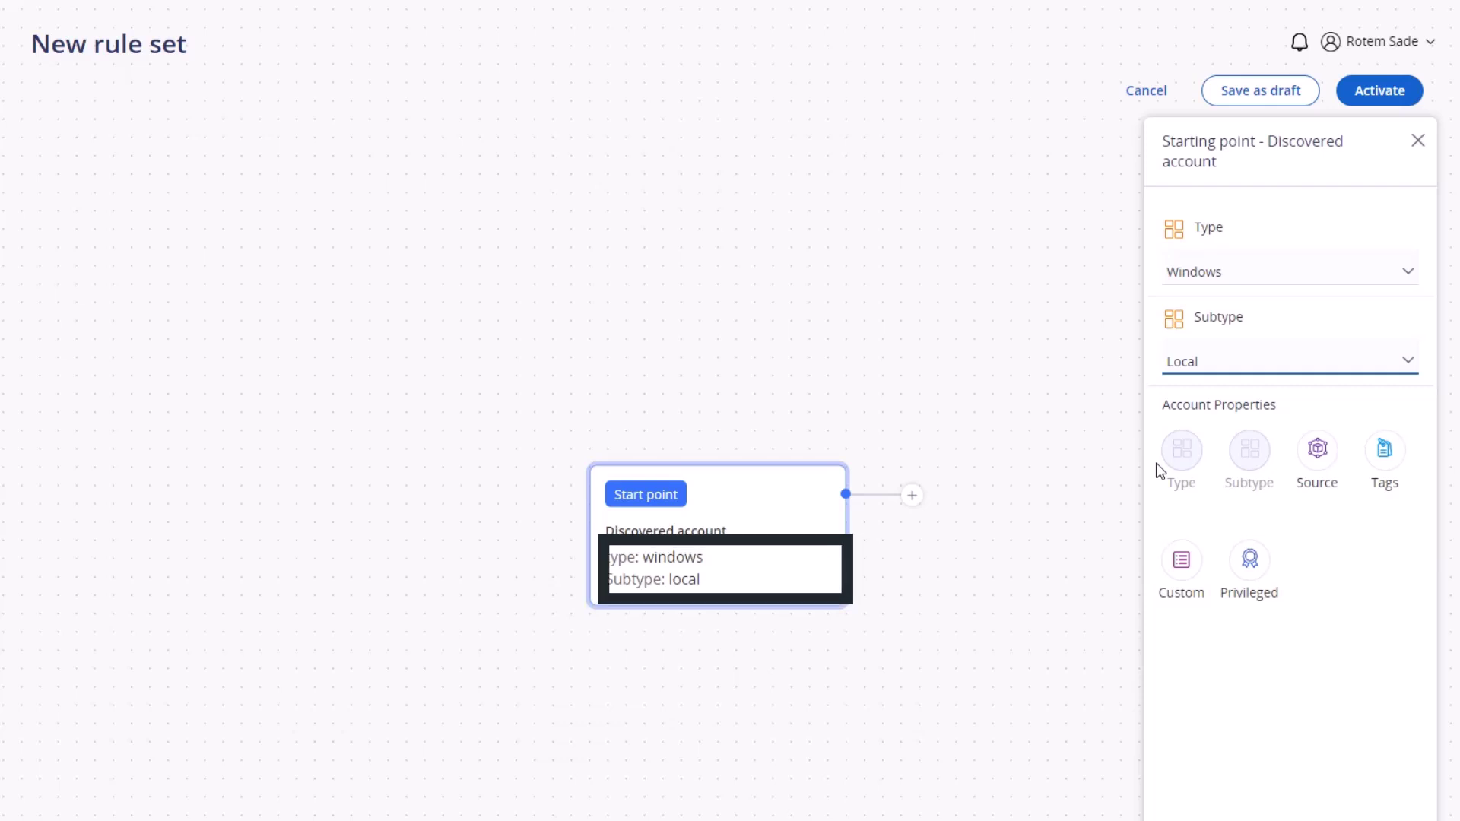
Step: Add a new rule whose condition matches Source discovery-scans
{"action": "left_click", "coordinate": [914, 499]}
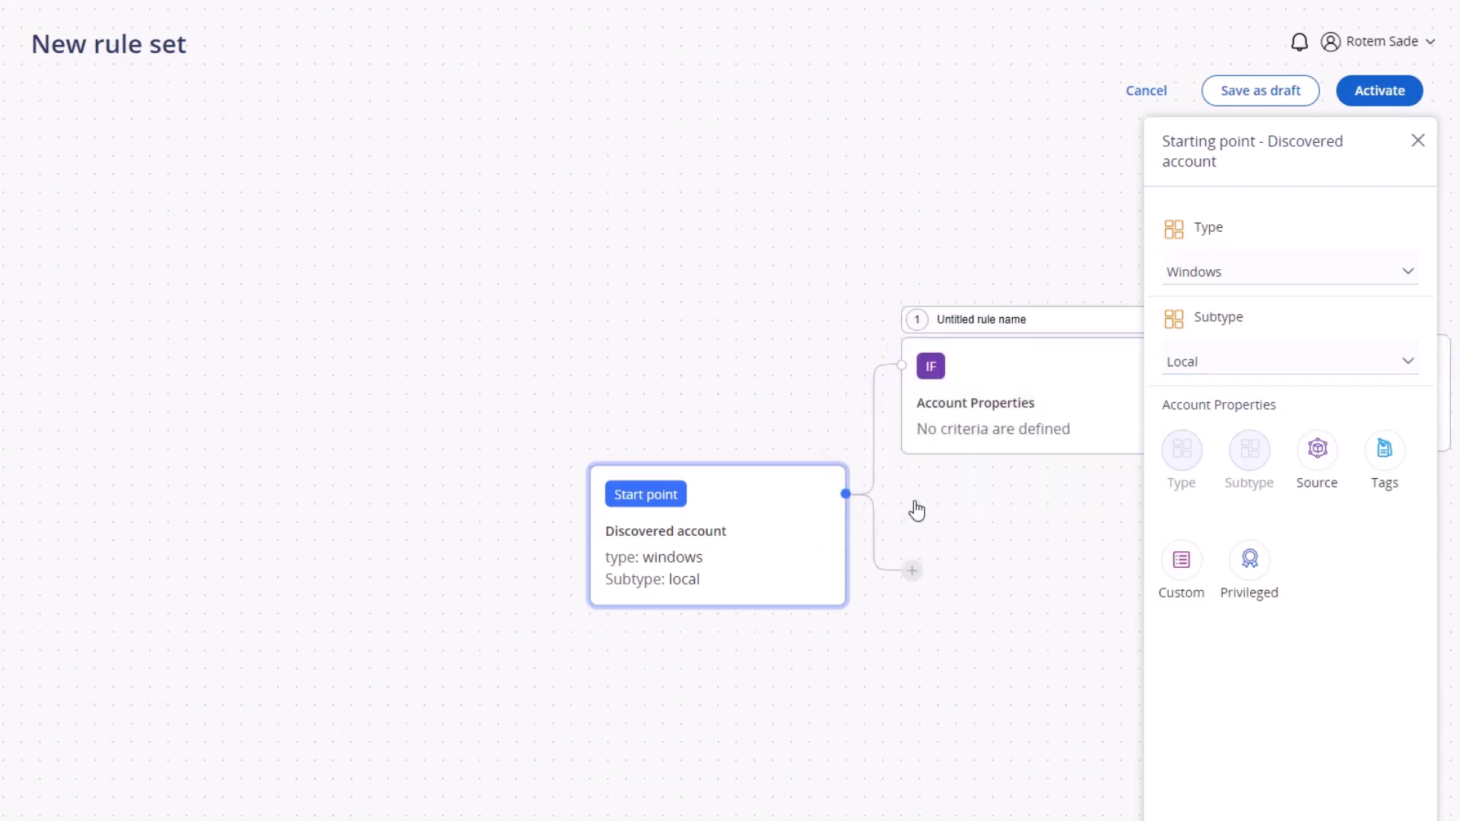
{"action": "left_click", "coordinate": [644, 481]}
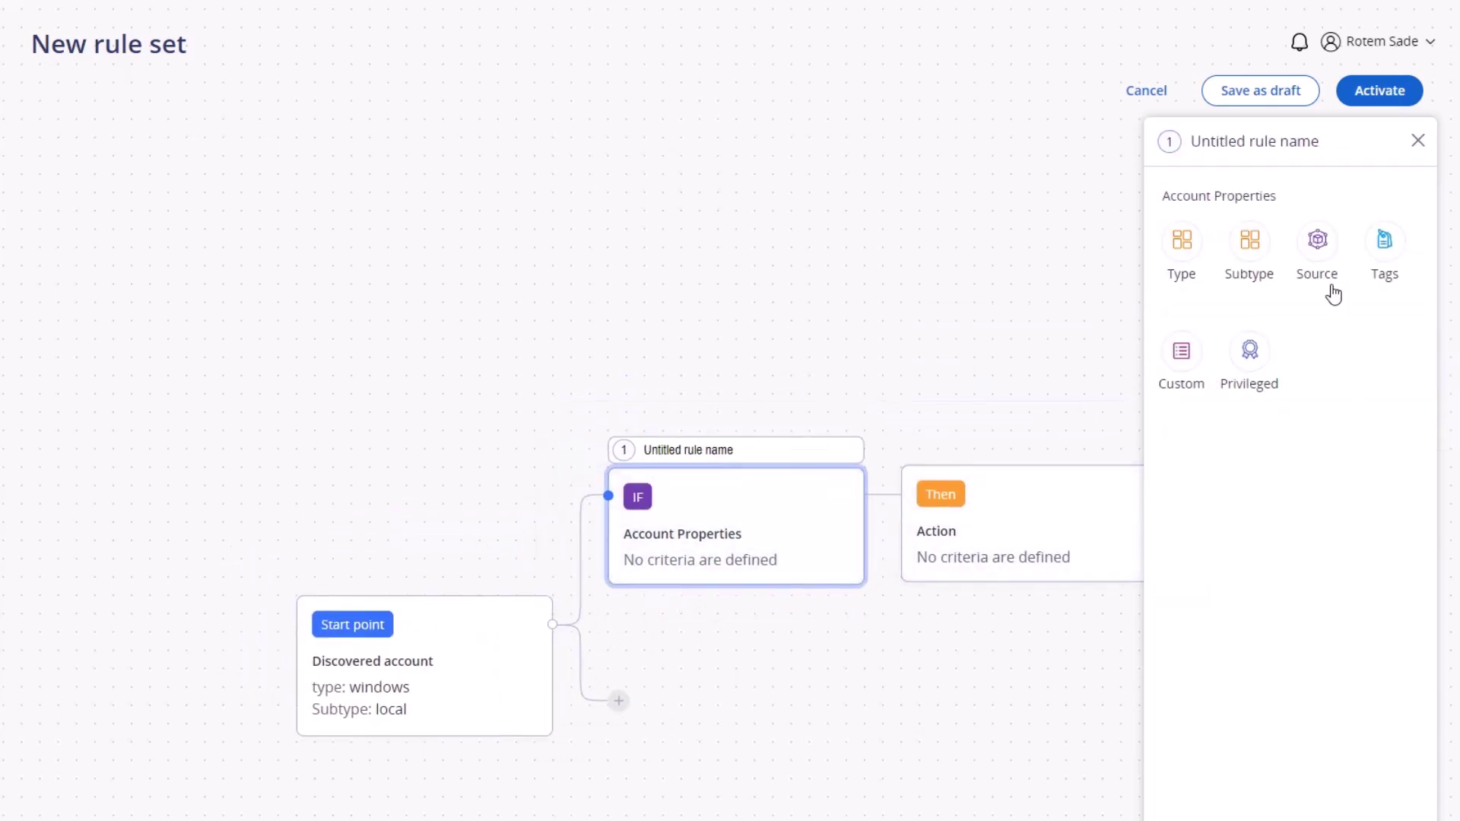
{"action": "left_click", "coordinate": [1318, 246]}
{"action": "left_click", "coordinate": [1410, 254]}
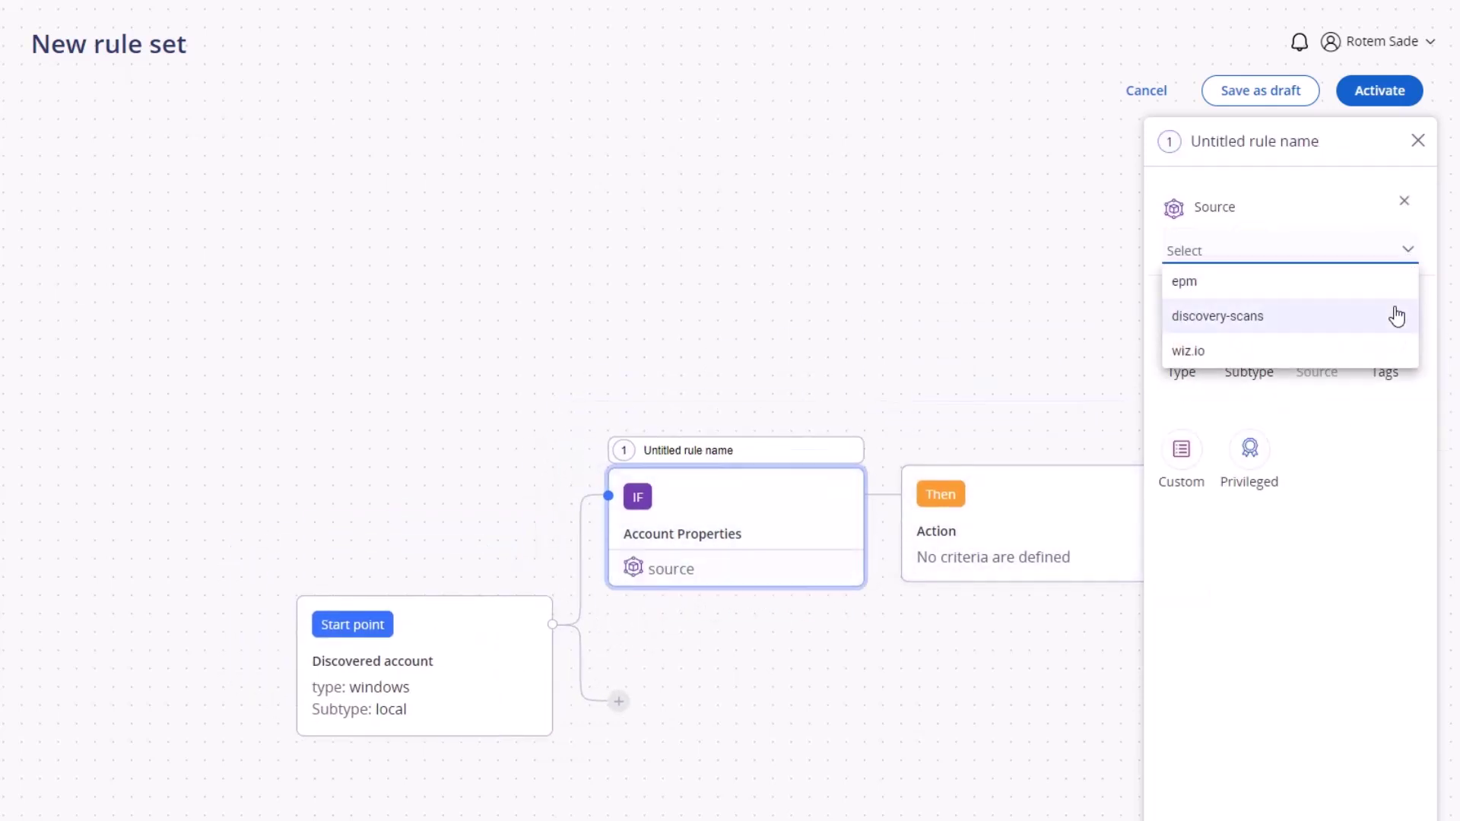
{"action": "left_click", "coordinate": [1256, 317]}
Step: Add a custom criterion to the rule: username starts with 'discovery'
{"action": "left_click", "coordinate": [1182, 456]}
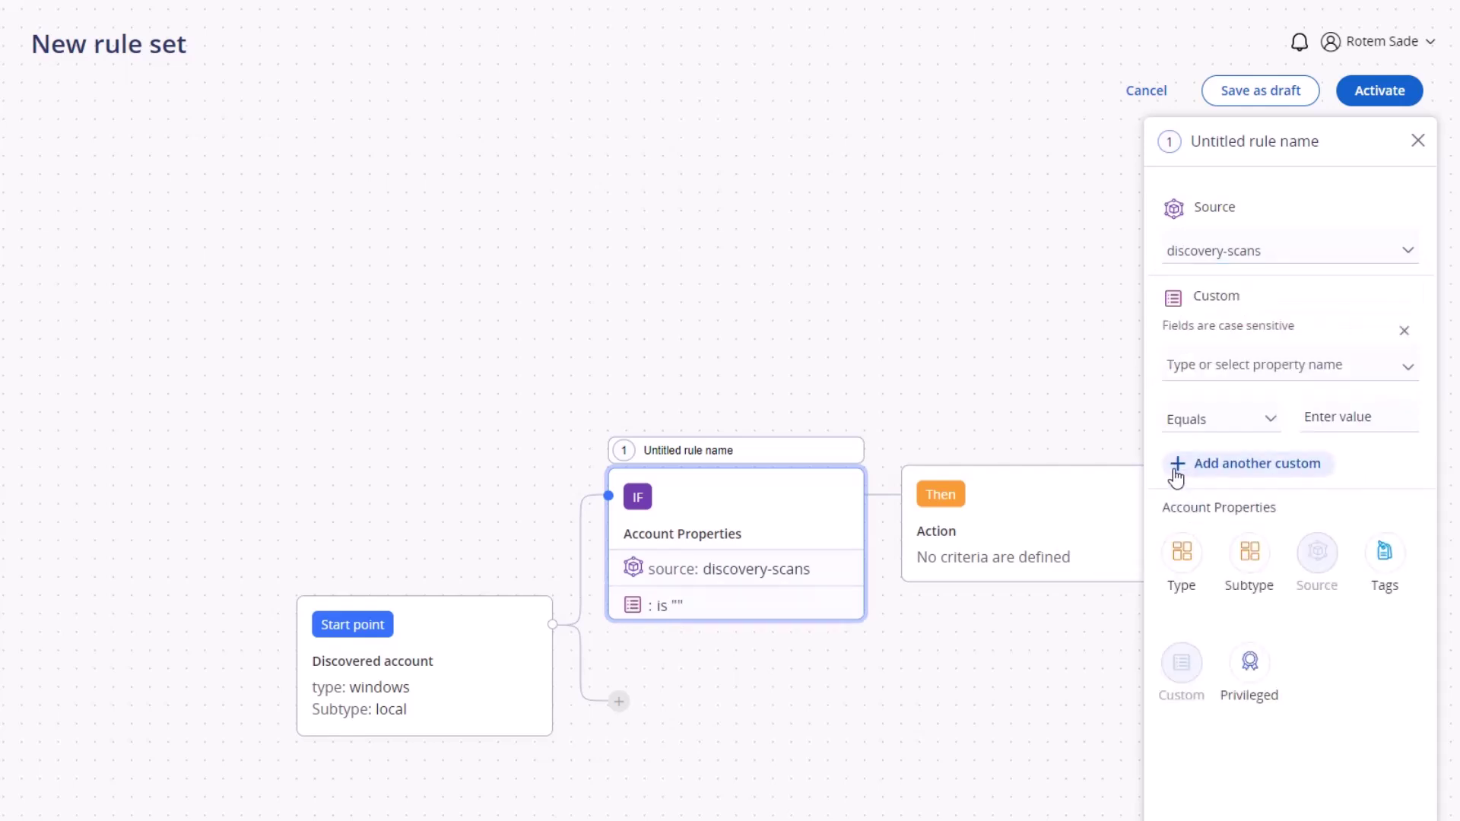
{"action": "left_click", "coordinate": [1376, 371]}
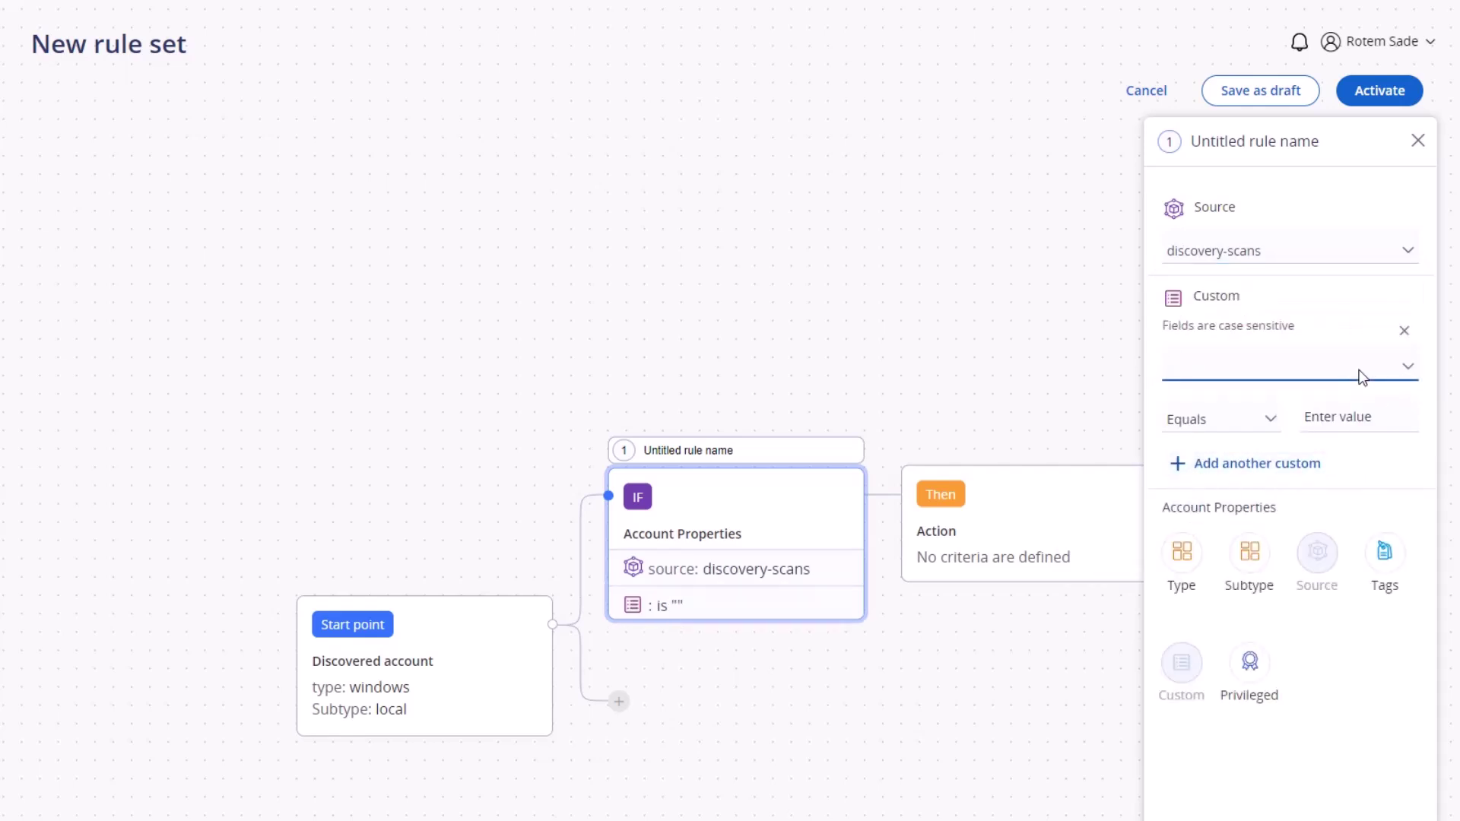
{"action": "type", "text": "username"}
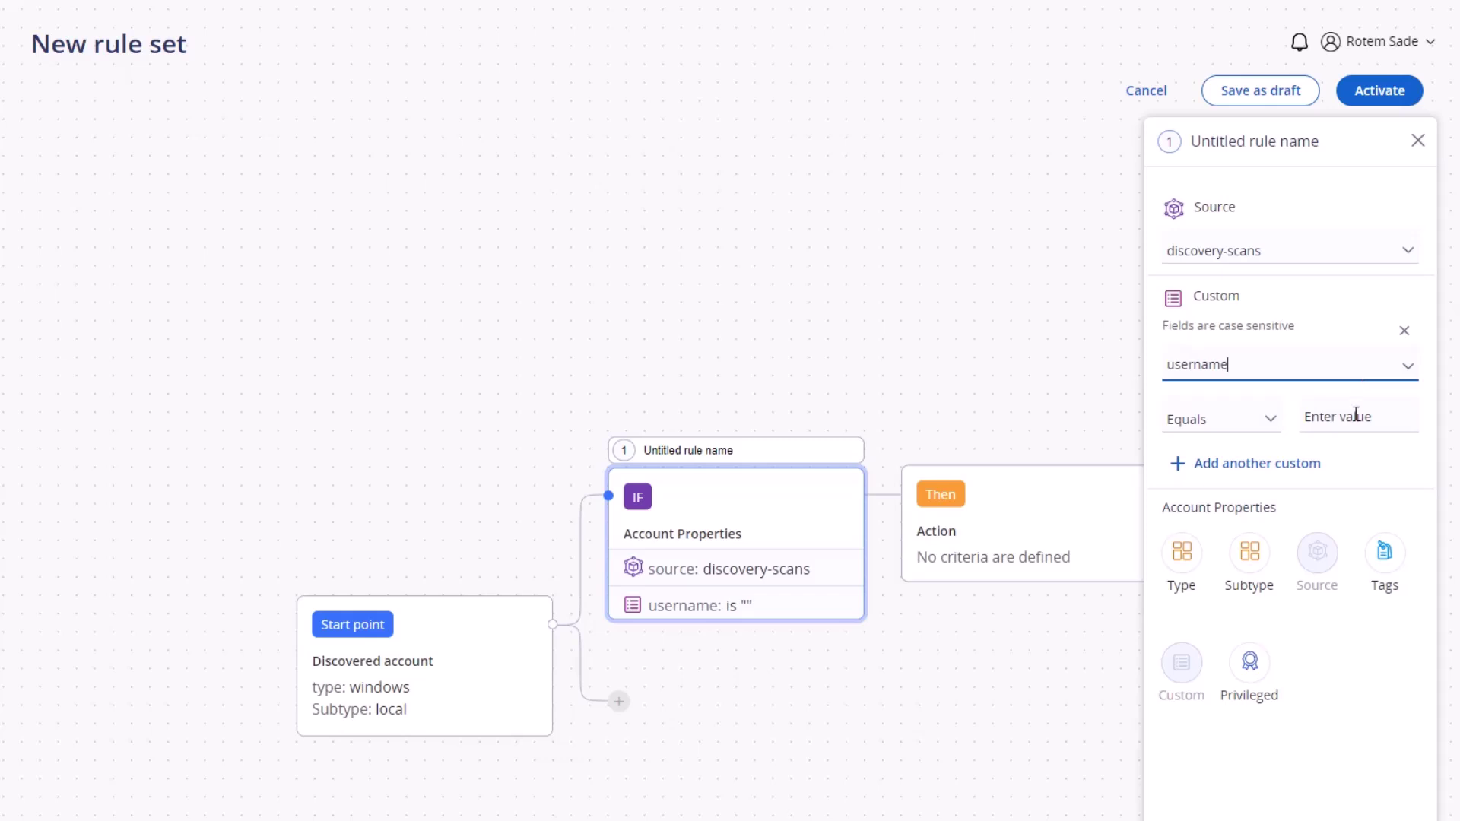
{"action": "left_click", "coordinate": [1270, 421]}
{"action": "left_click", "coordinate": [1209, 483]}
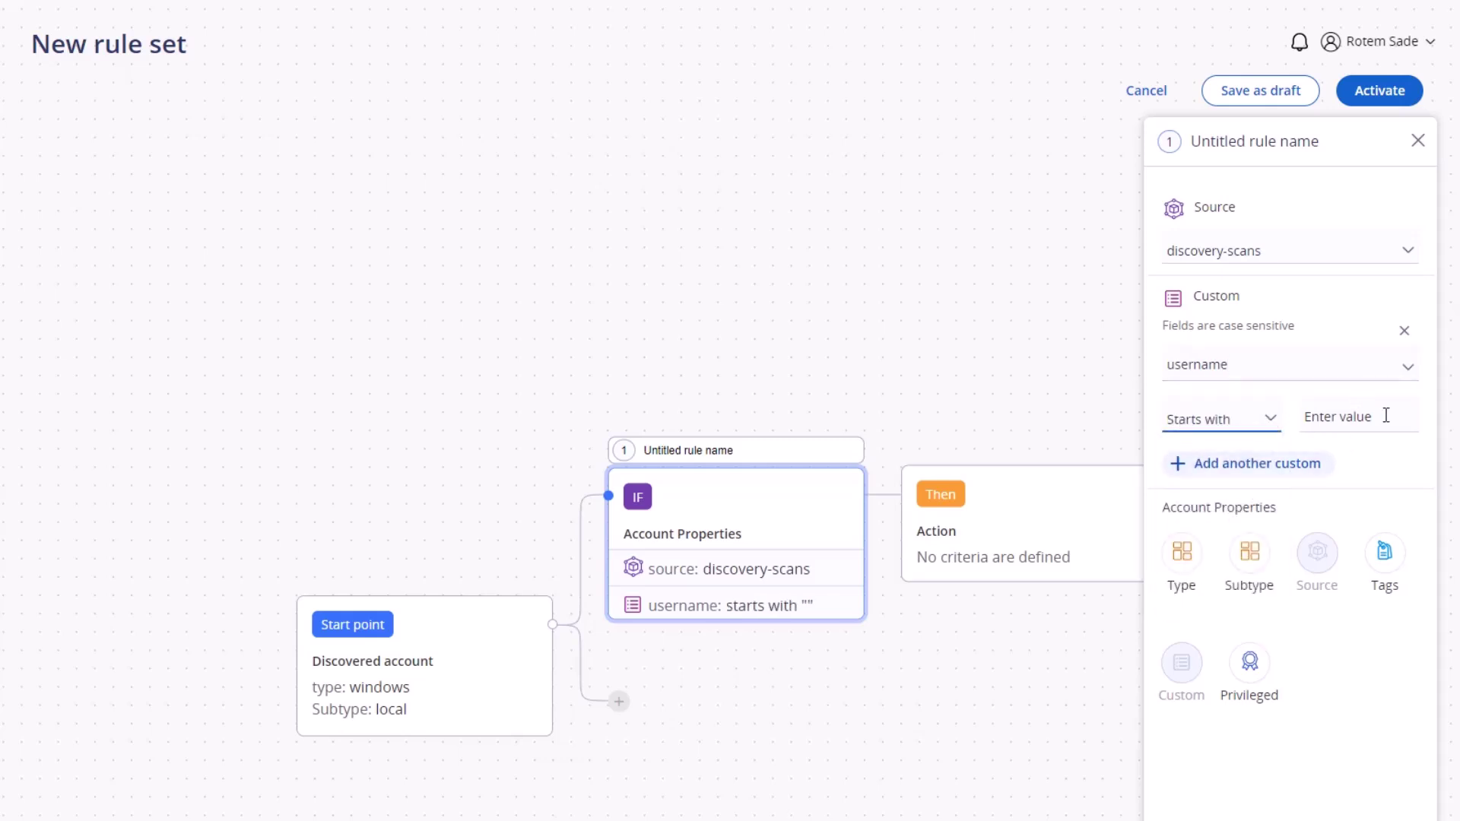
{"action": "left_click", "coordinate": [1386, 416]}
{"action": "type", "text": "discovery"}
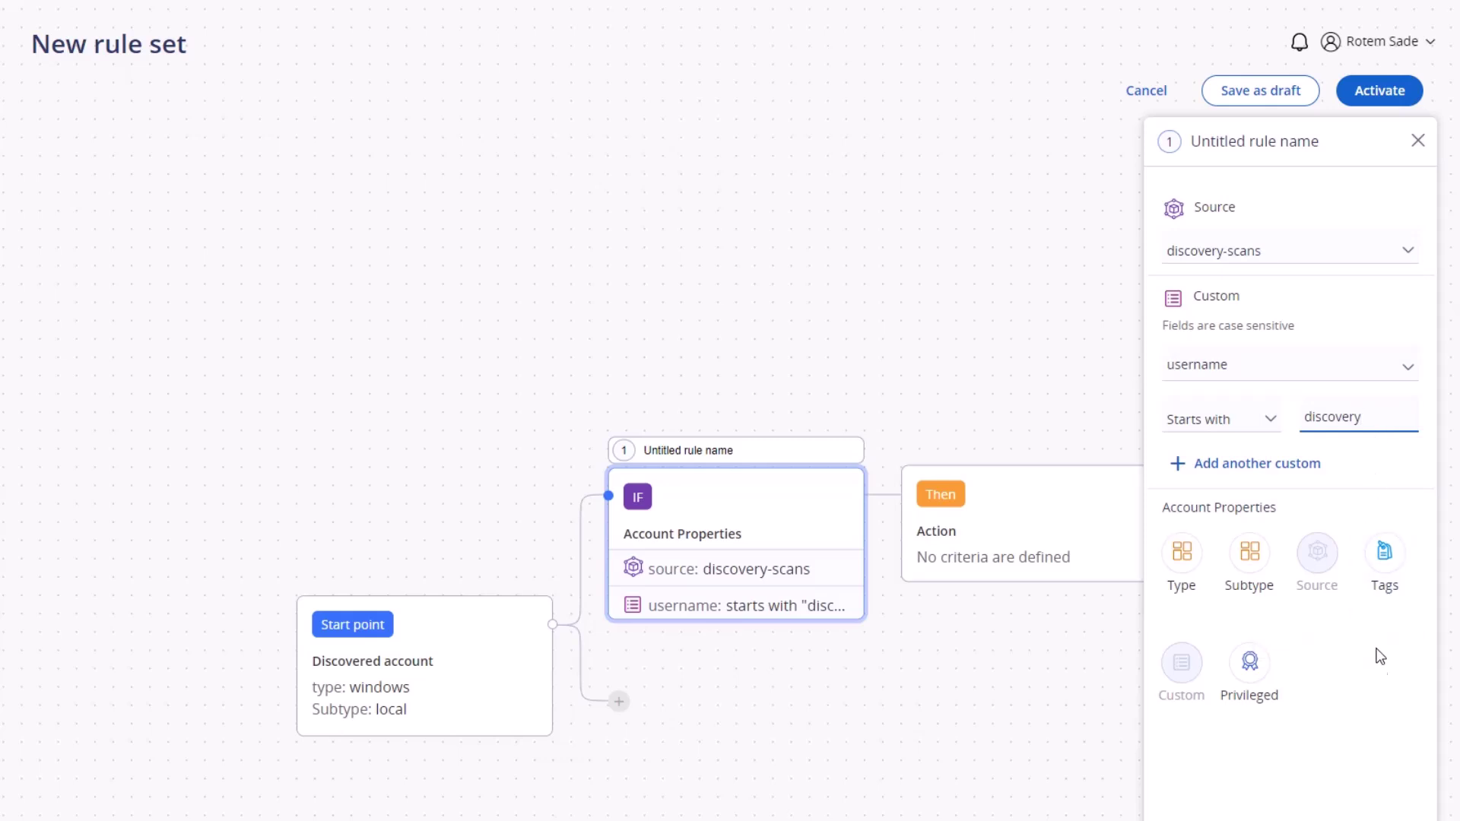
Step: Set the rule's action to platform WIN_SRV_LCL_ADM_30, safe P-BOS-WIN-S-FIN-ADM, plus Reset Secret
{"action": "left_click_drag", "start_coordinate": [964, 548], "coordinate": [674, 537]}
{"action": "left_click", "coordinate": [767, 553]}
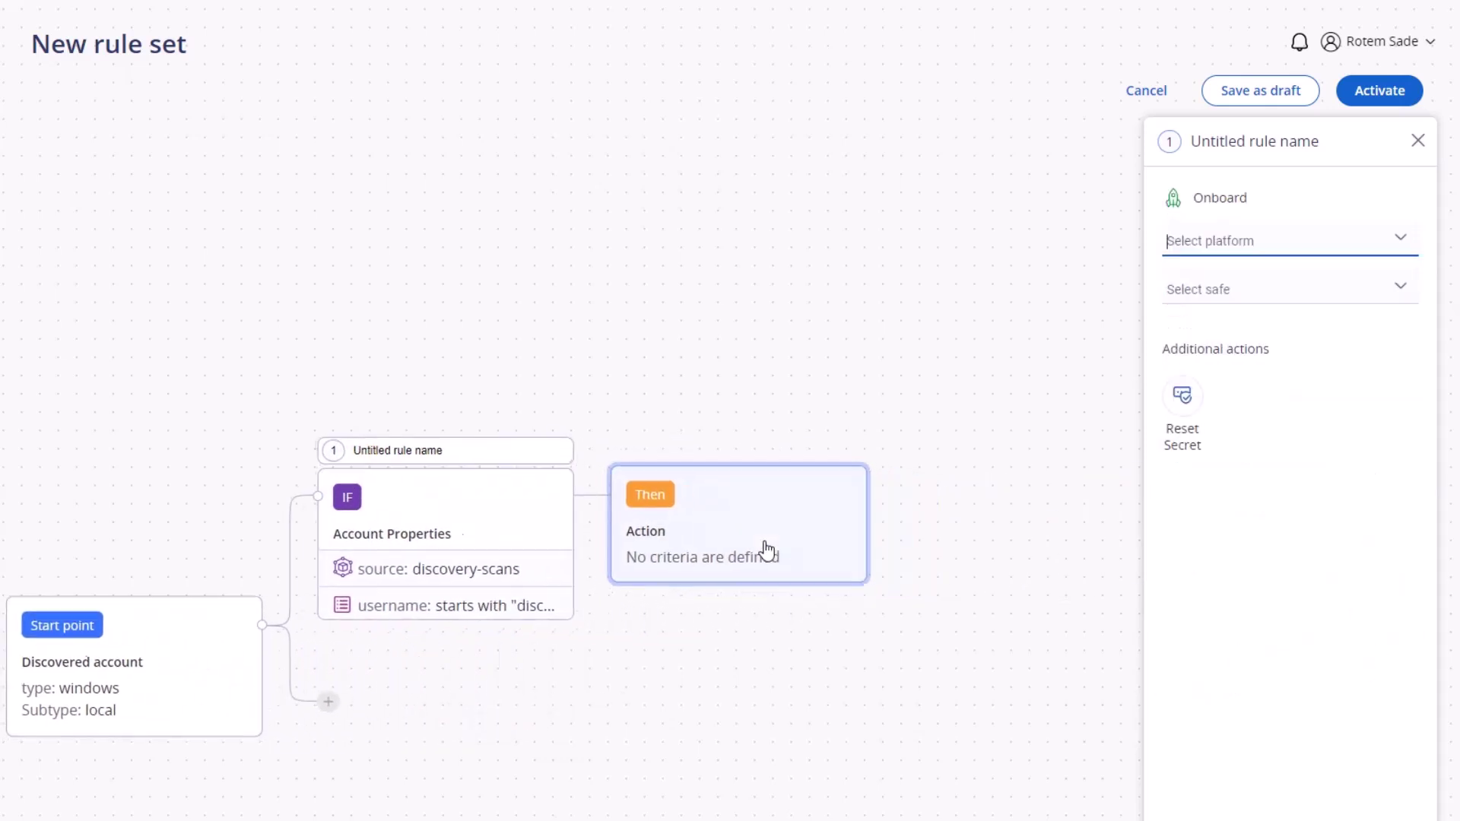
{"action": "left_click", "coordinate": [1401, 240]}
{"action": "left_click_drag", "start_coordinate": [1412, 281], "coordinate": [1411, 357]}
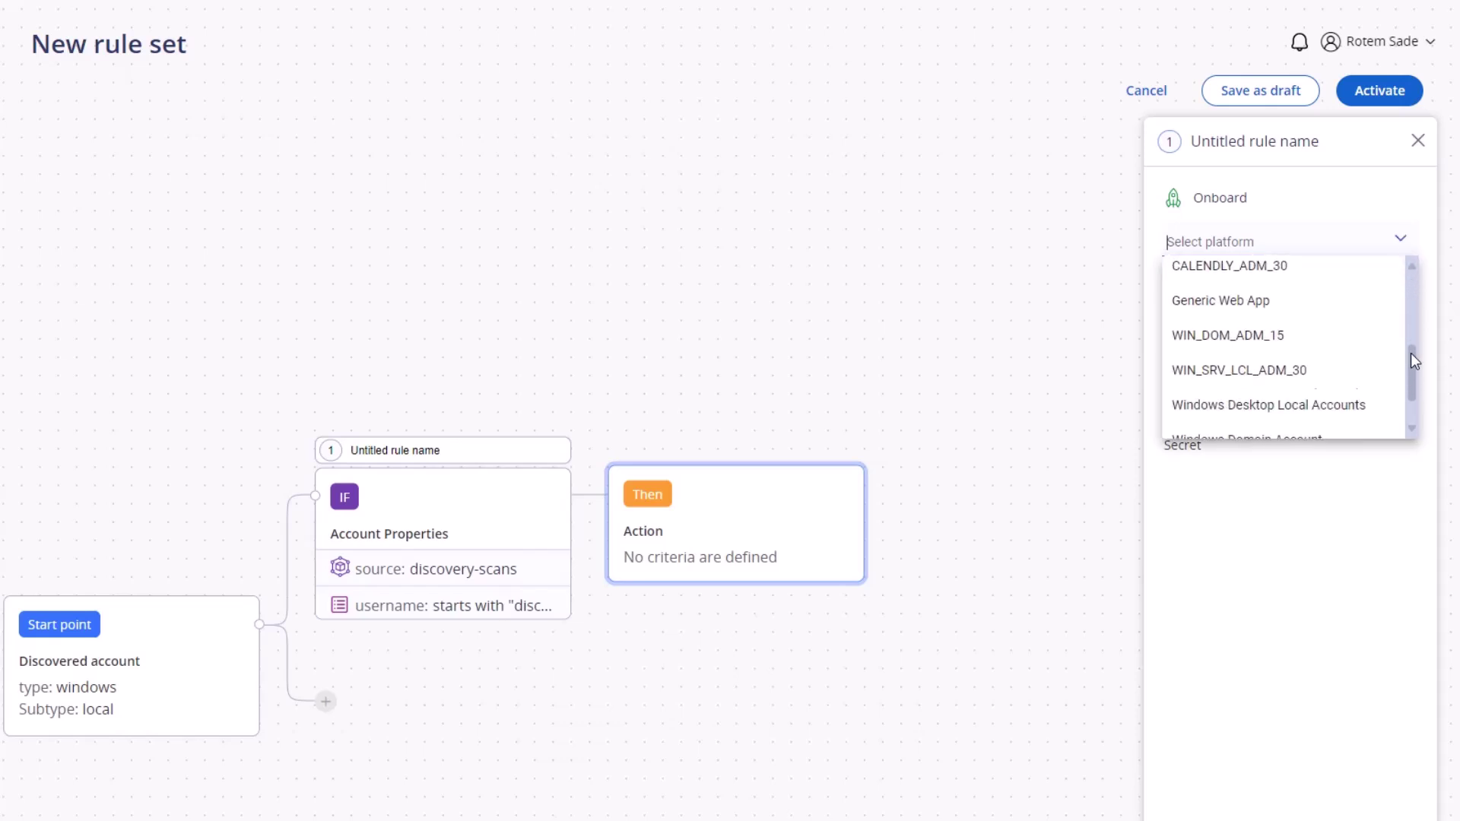
{"action": "left_click", "coordinate": [1239, 347]}
{"action": "left_click", "coordinate": [1402, 287]}
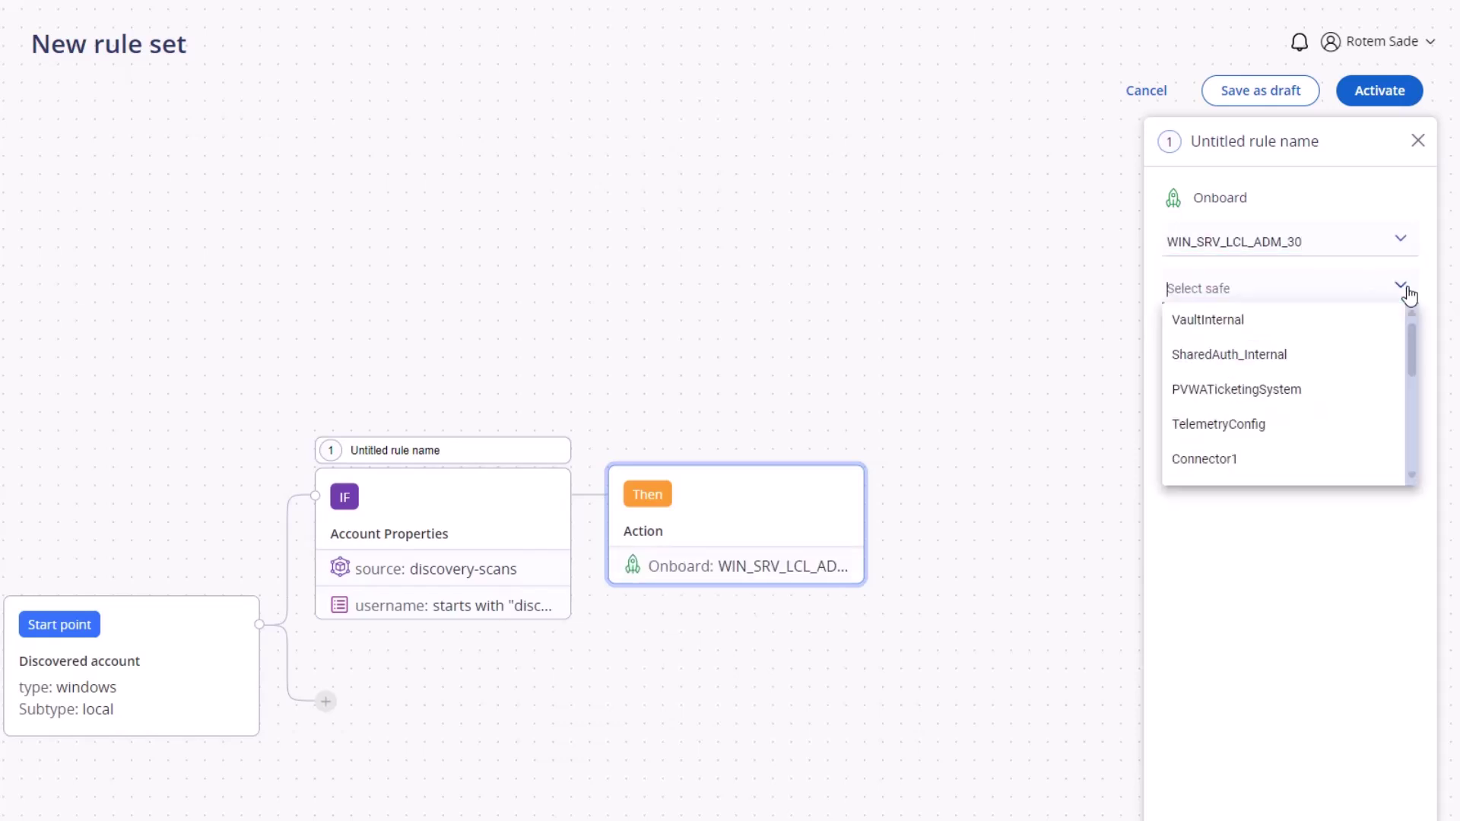
{"action": "left_click_drag", "start_coordinate": [1410, 335], "coordinate": [1406, 410]}
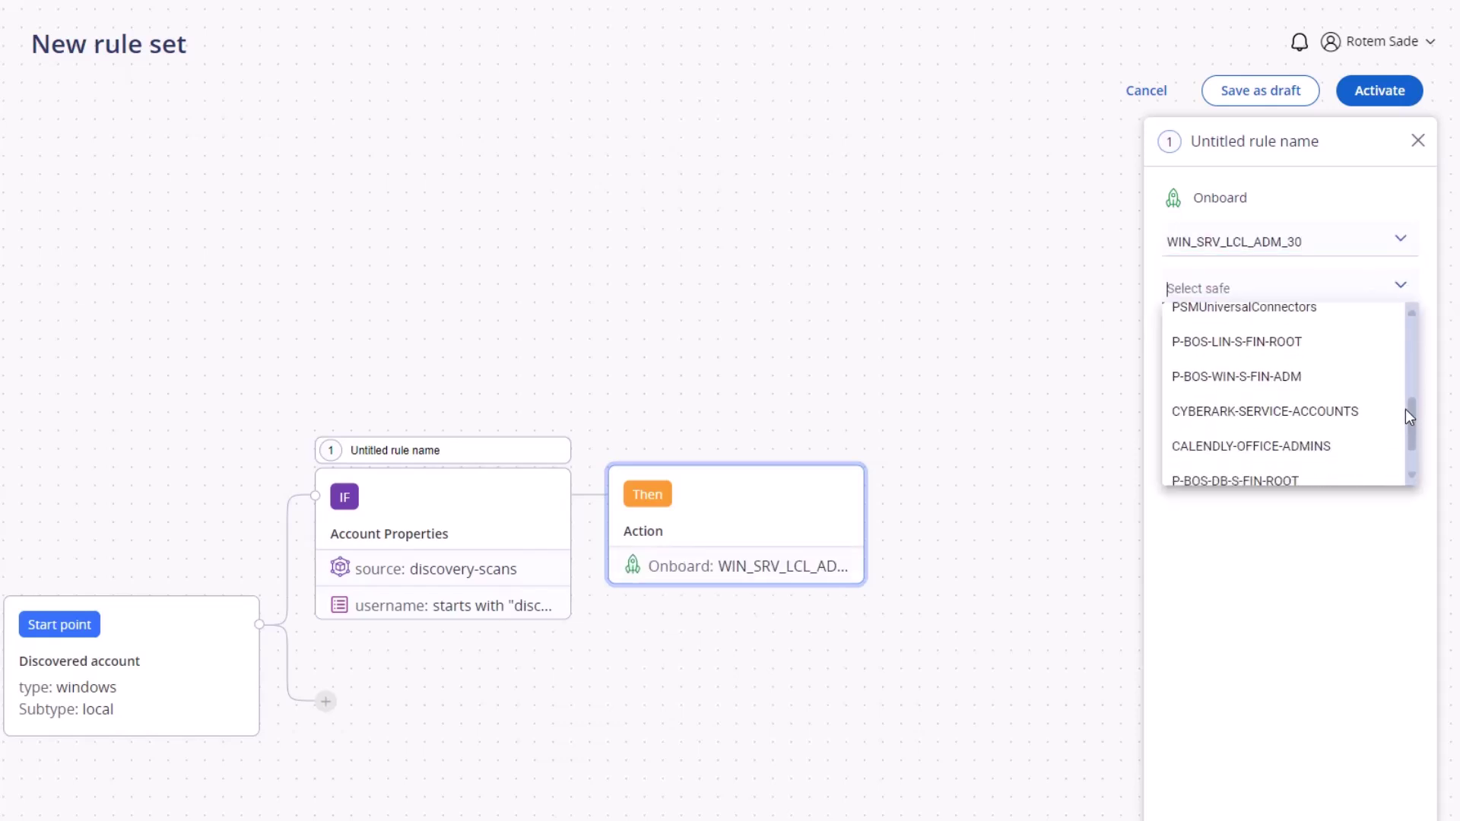
{"action": "left_click", "coordinate": [1318, 387]}
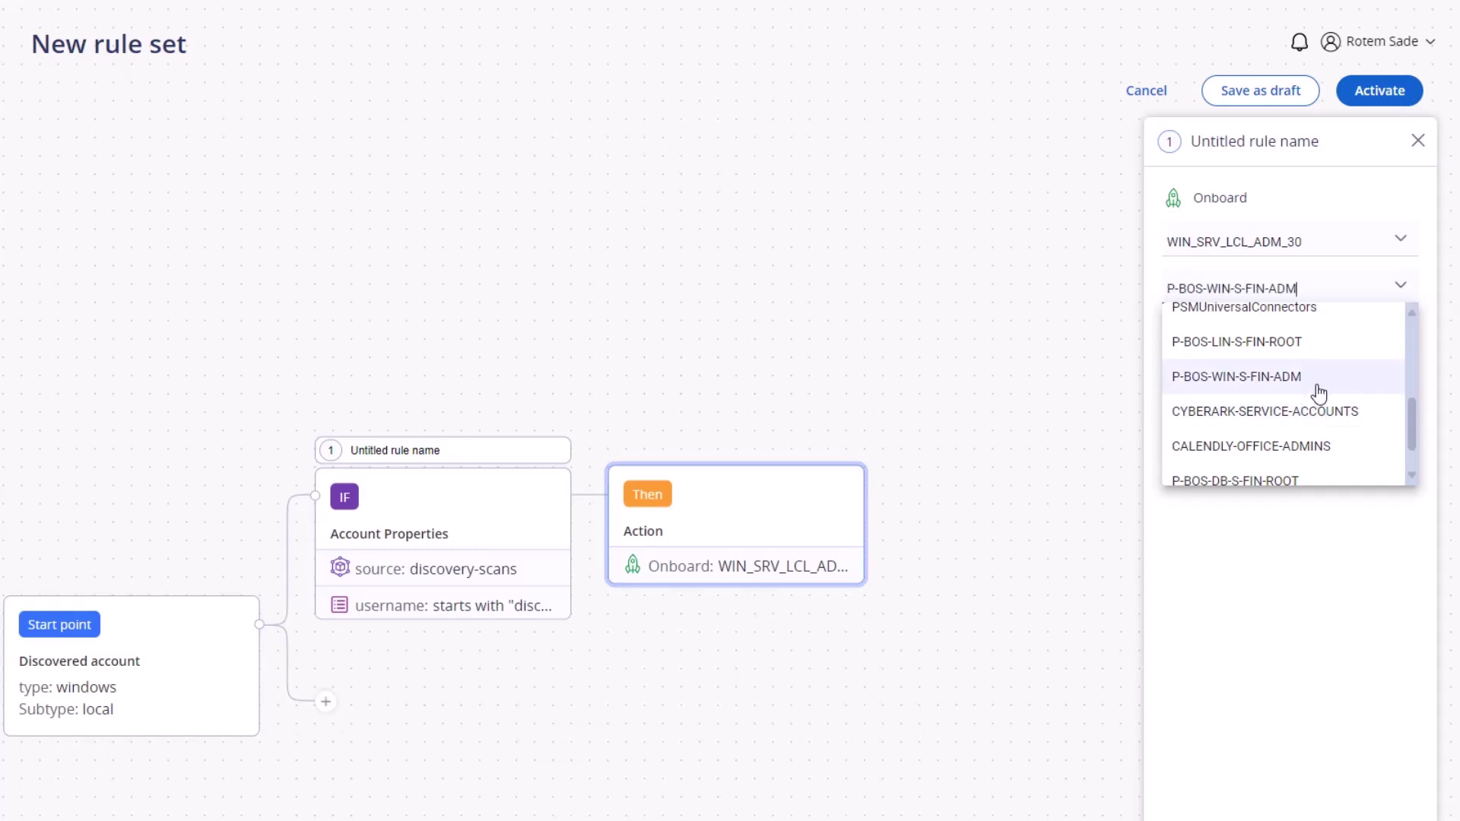
{"action": "left_click", "coordinate": [1183, 401]}
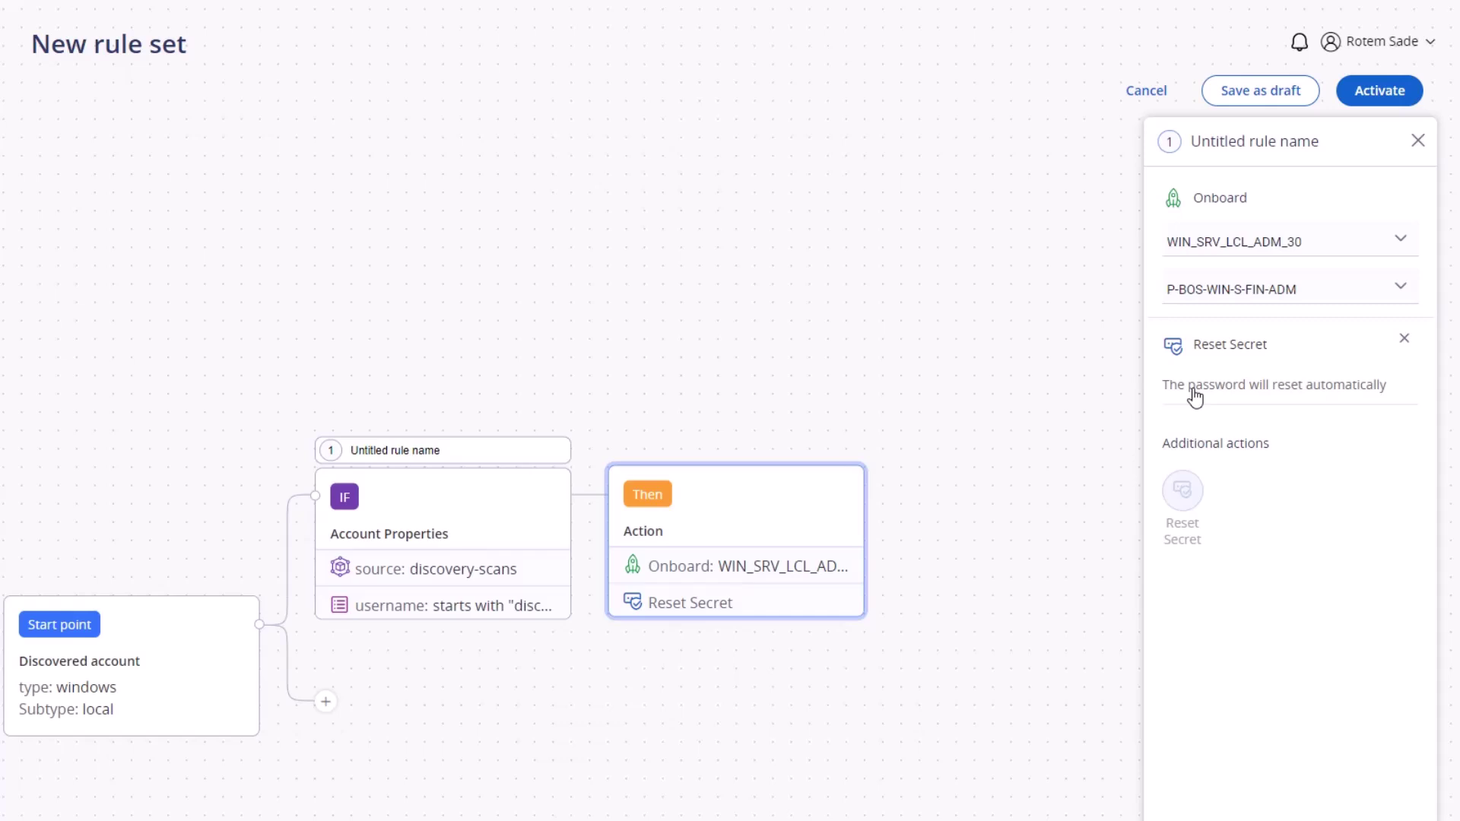
Step: Close the properties panel and retitle 'New rule set' to 'Windows Local Accounts'
{"action": "left_click", "coordinate": [1417, 140]}
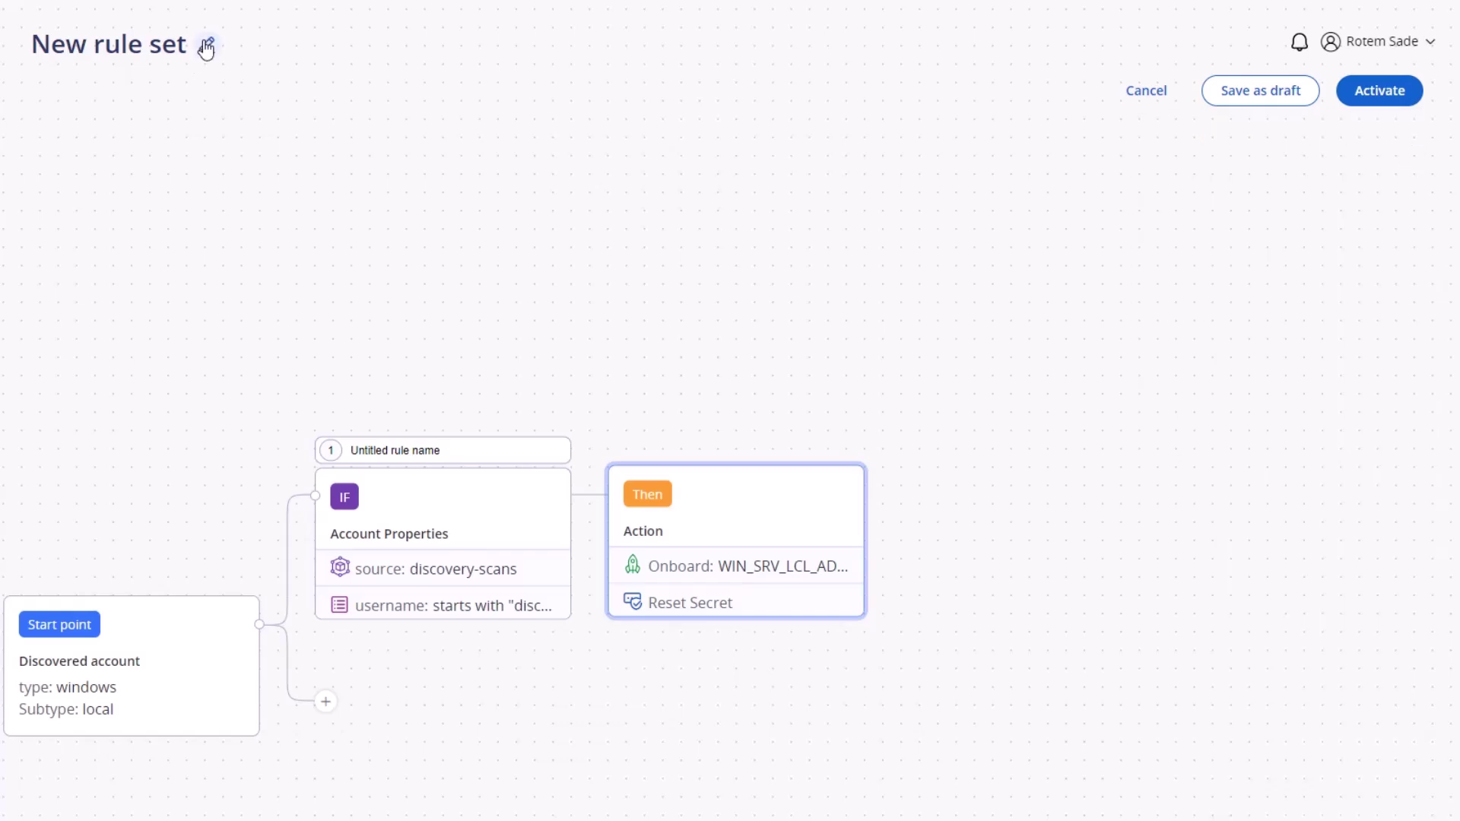
{"action": "left_click", "coordinate": [180, 47]}
{"action": "key", "text": "BackSpace"}
{"action": "key", "text": "BackSpace"}
{"action": "key", "text": "BackSpace"}
{"action": "type", "text": "W"}
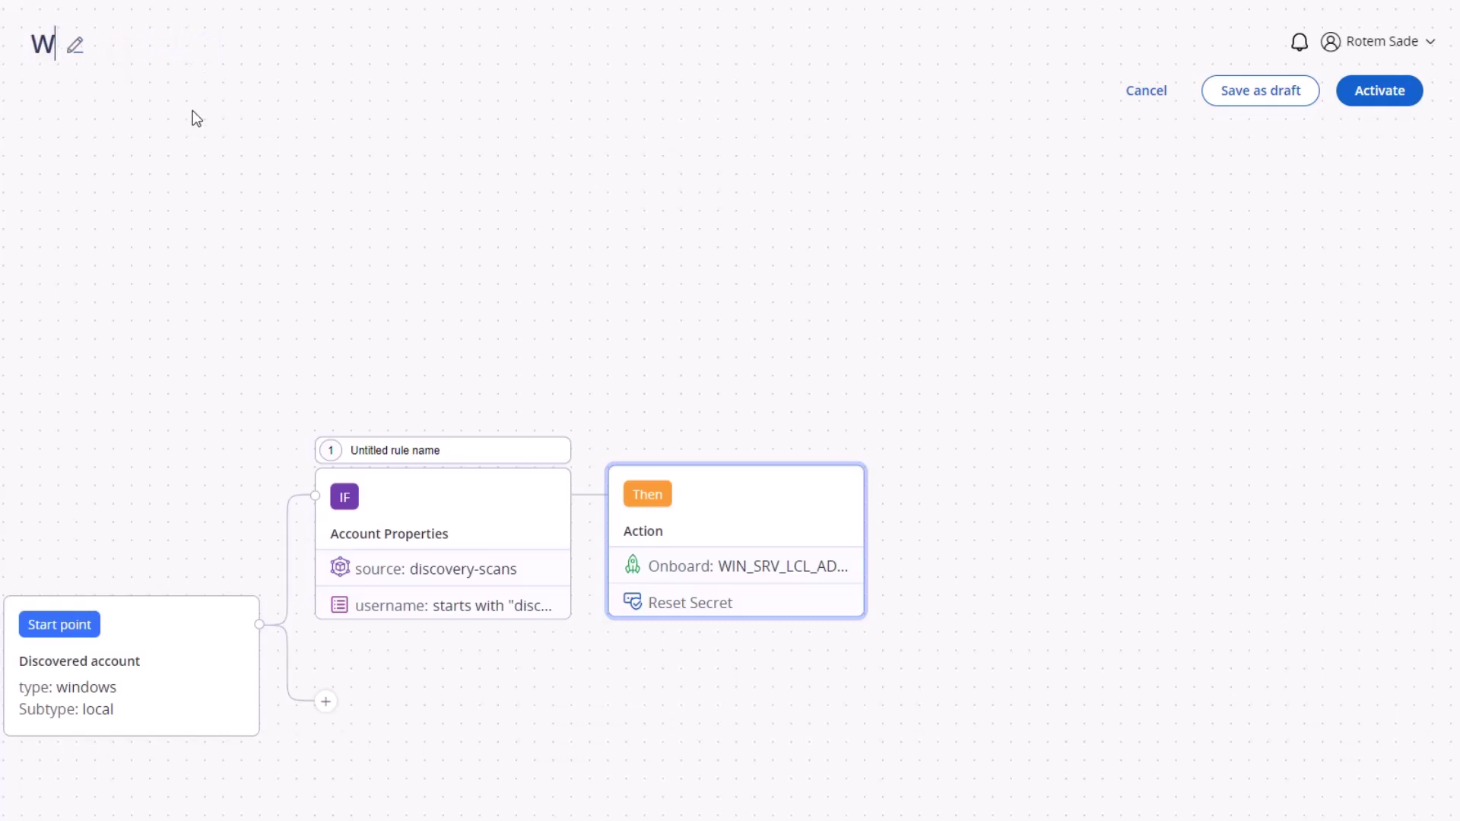
{"action": "type", "text": "indows Local Accounts"}
{"action": "key", "text": "Return"}
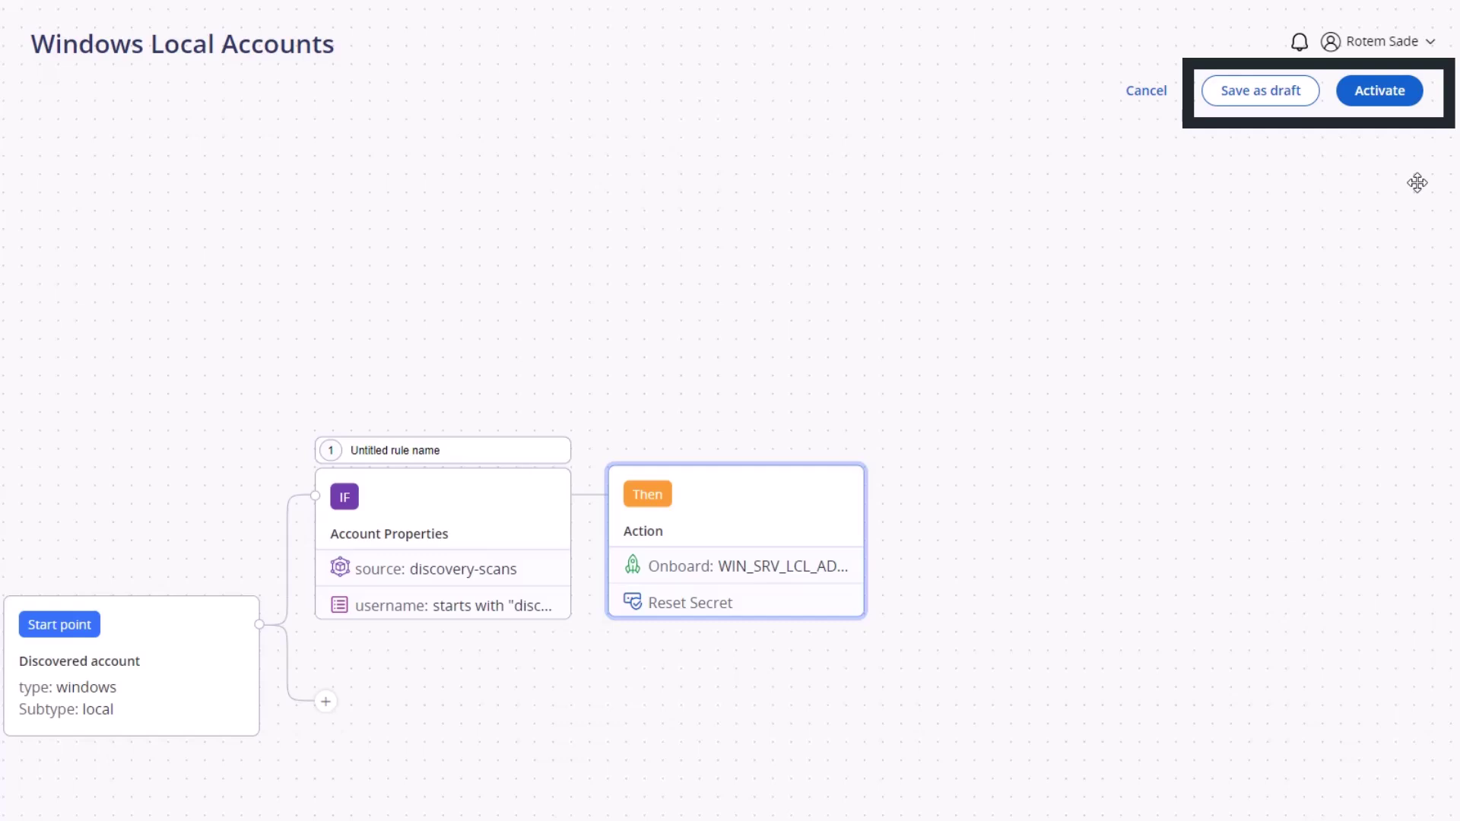
Step: Activate the rule set and choose which discovered accounts to rerun the rules on
{"action": "left_click", "coordinate": [1381, 91]}
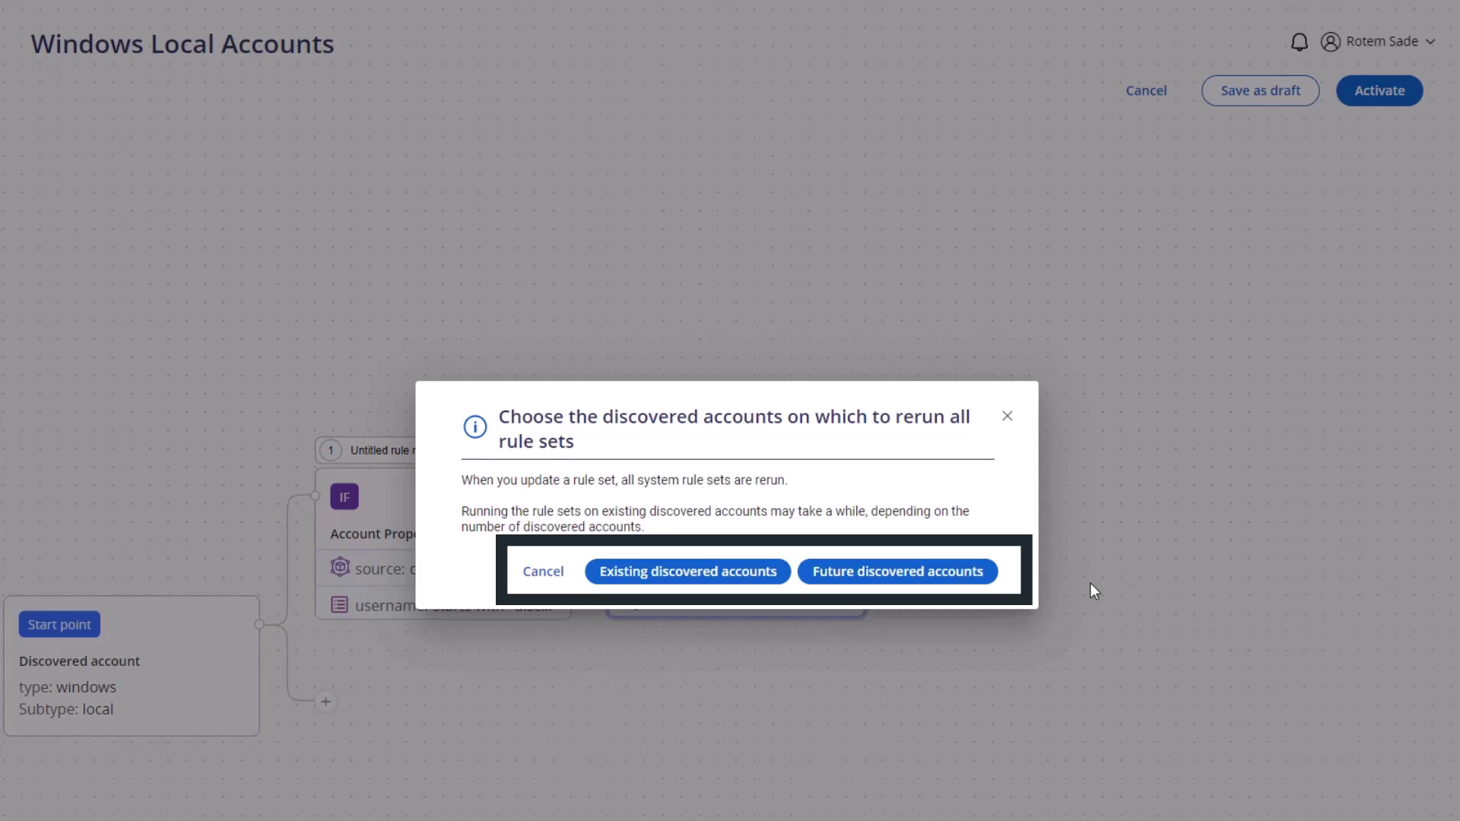
{"action": "left_click", "coordinate": [959, 575]}
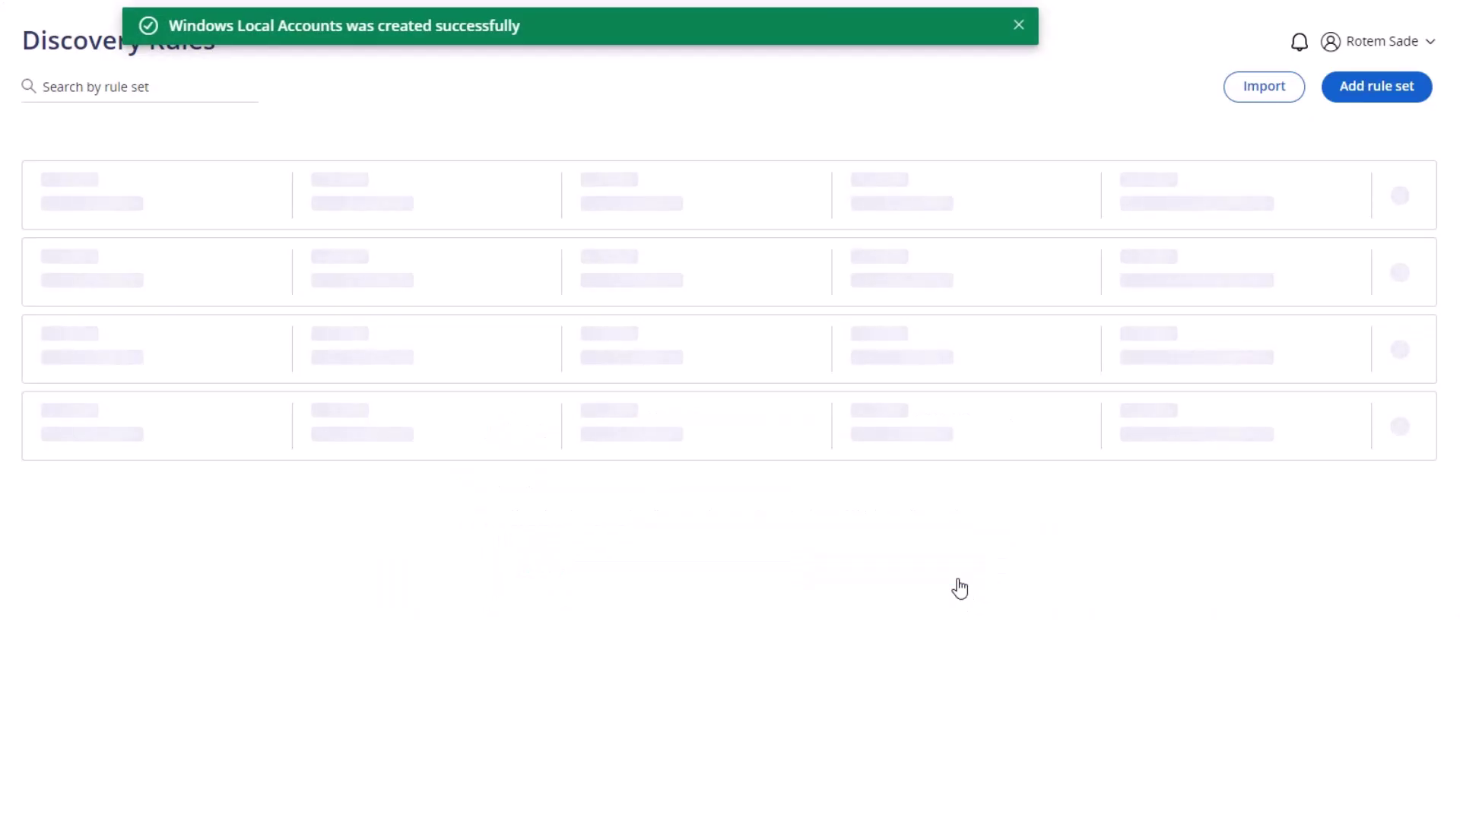